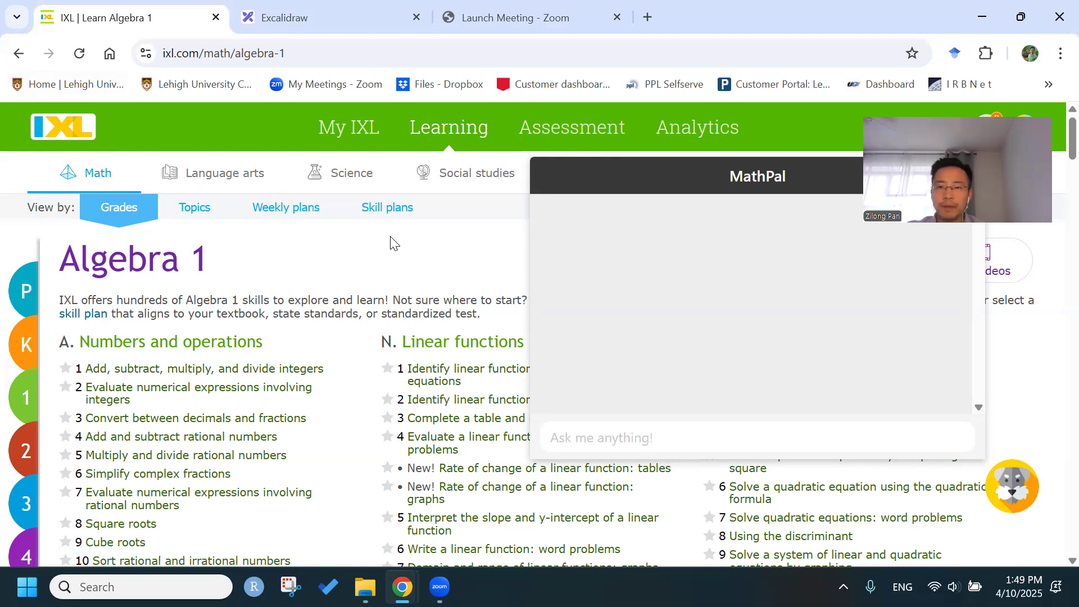
Greet the MathPal chatbot with "hi" and send it the off-topic question "can you talk about music"
click(691, 439)
text(hi)
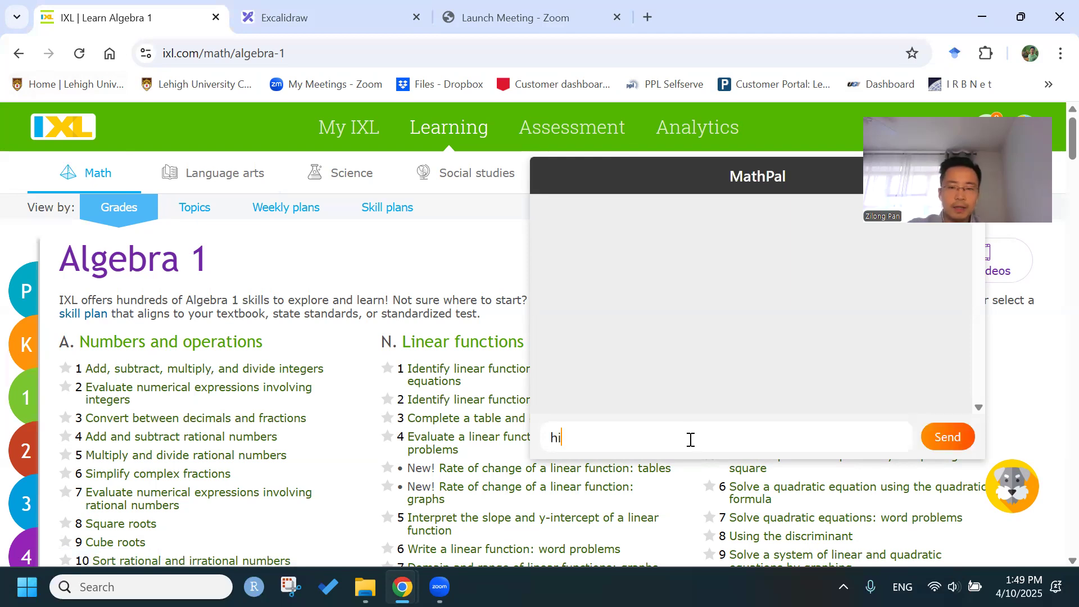
key(Return)
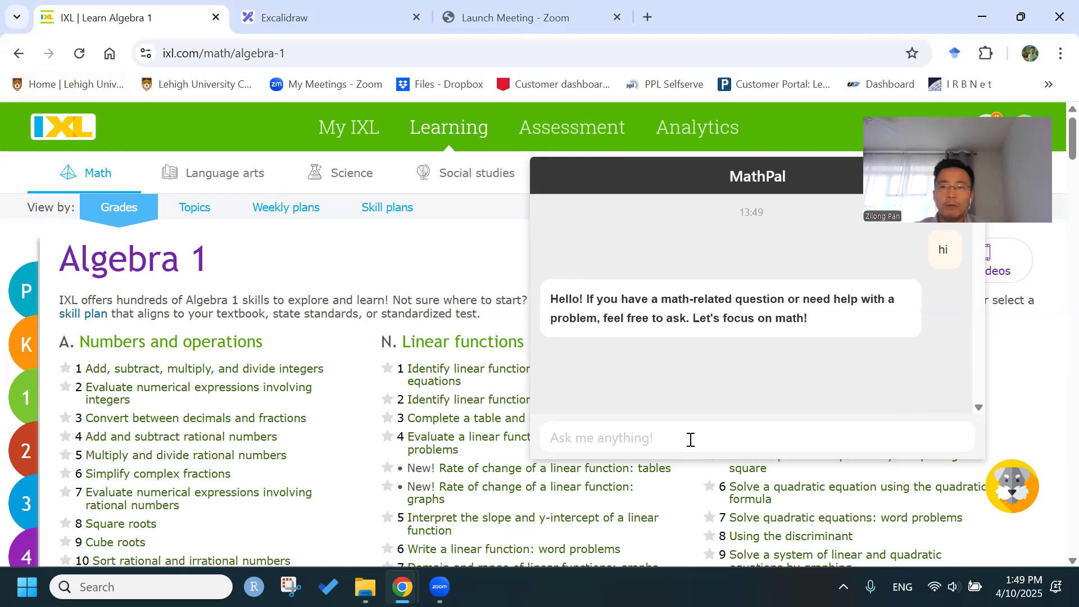
click(691, 440)
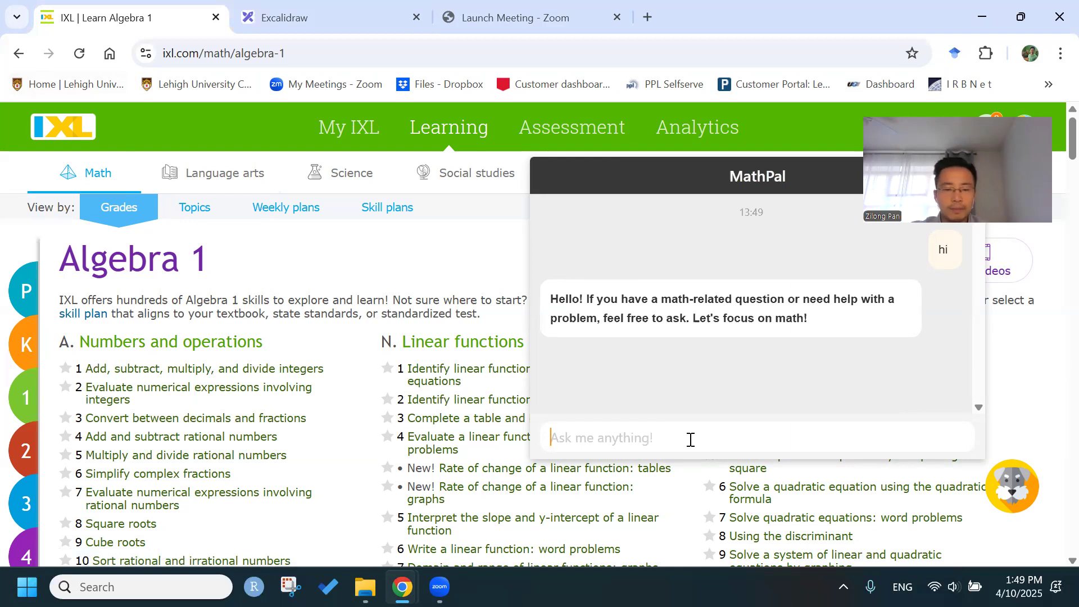
text(can you talk about music)
key(Return)
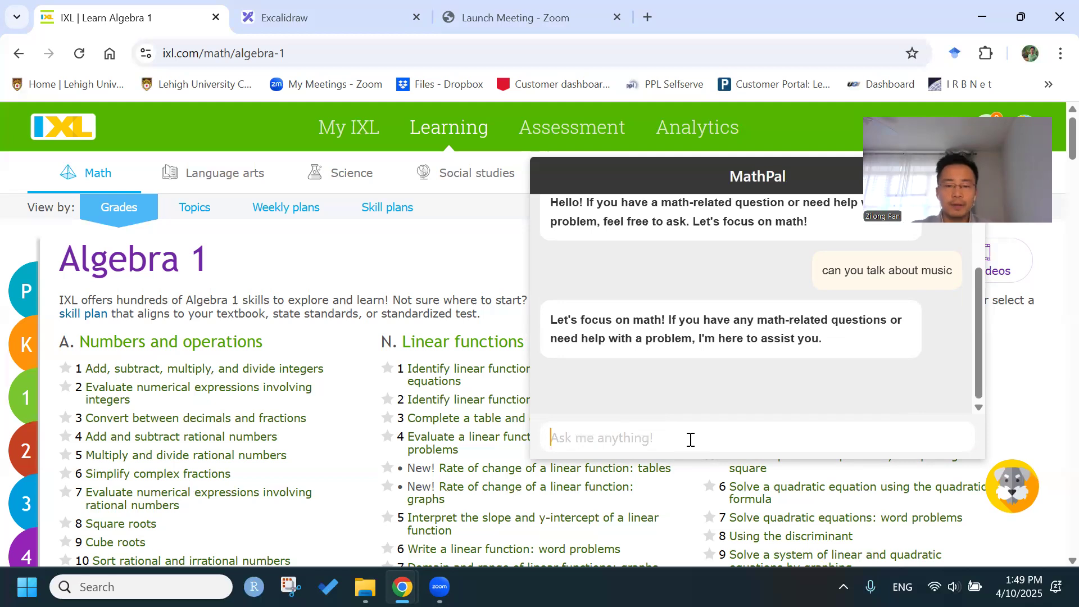
Ask MathPal "can you explain whats algebra"
text(can y)
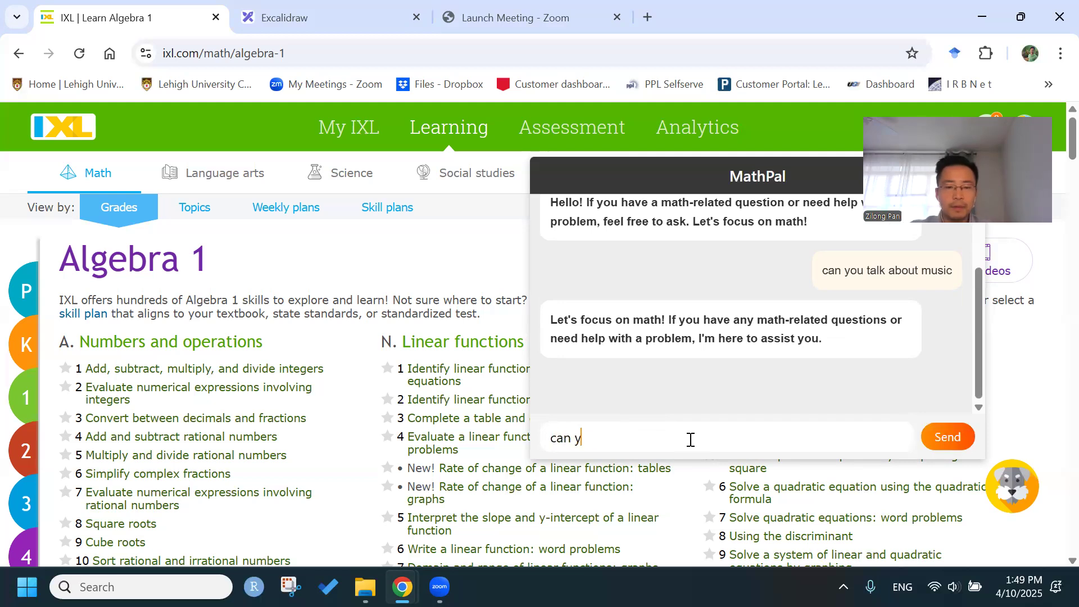
text(ou explain whats a)
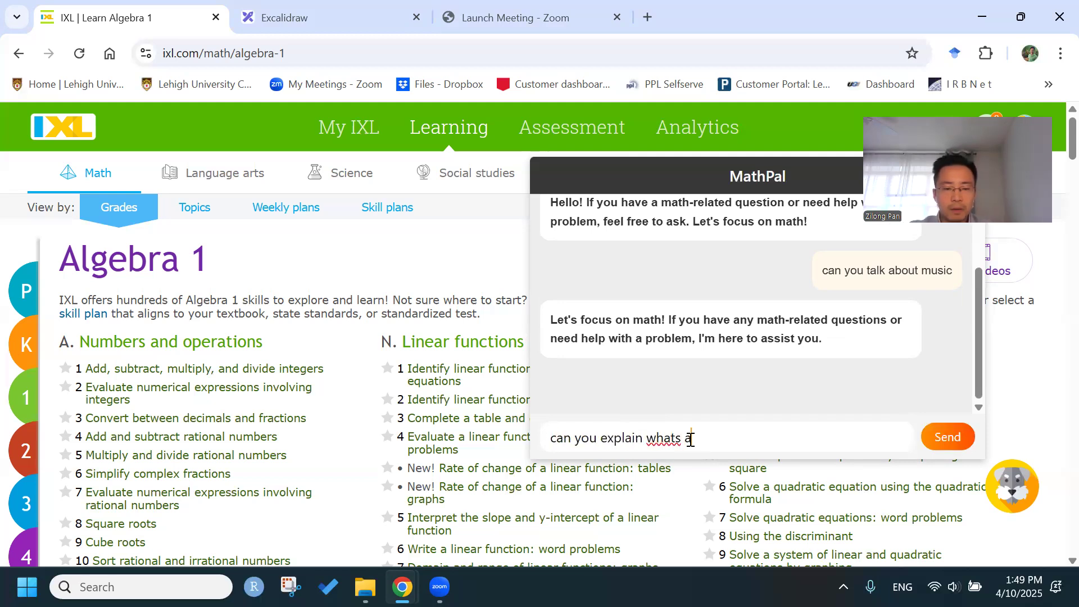
text(lgebra)
key(Return)
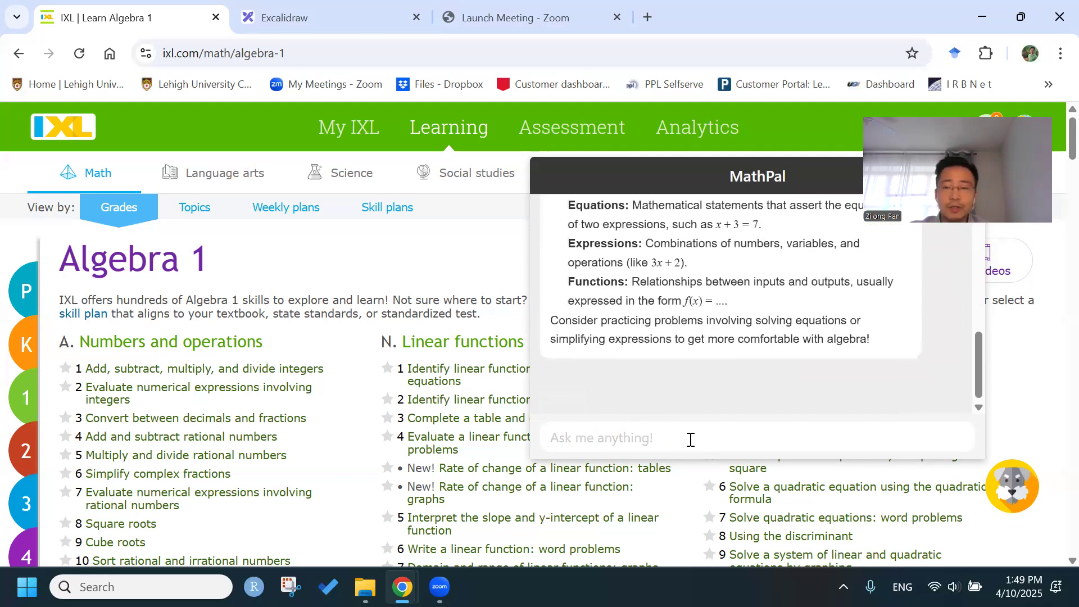
Reply to MathPal's algebra explanation with "it is tooooo complicated, make it simple"
click(691, 440)
text(it is)
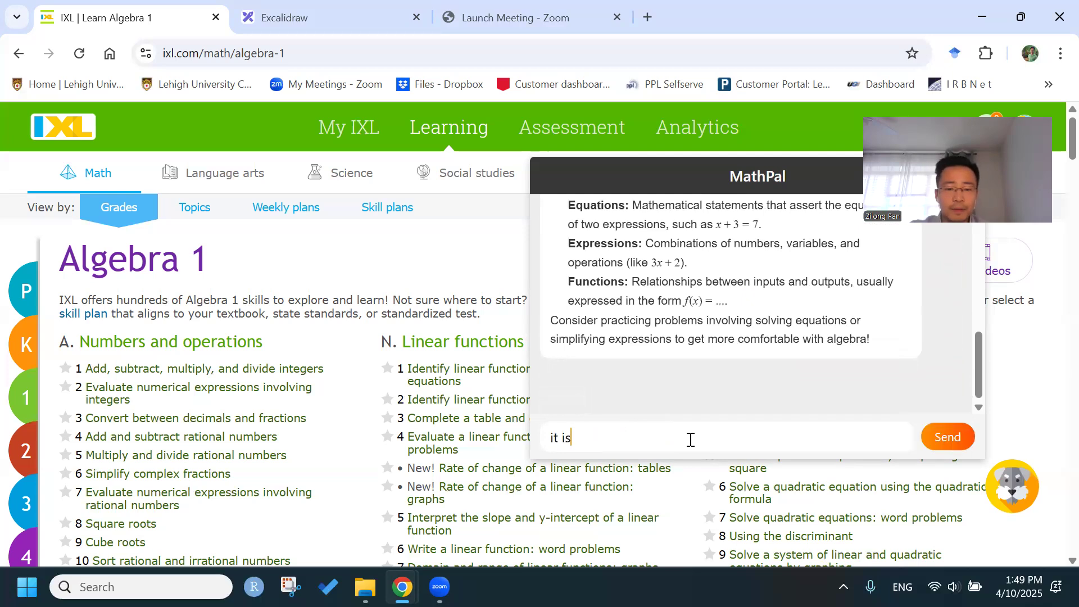
text( tooooo co)
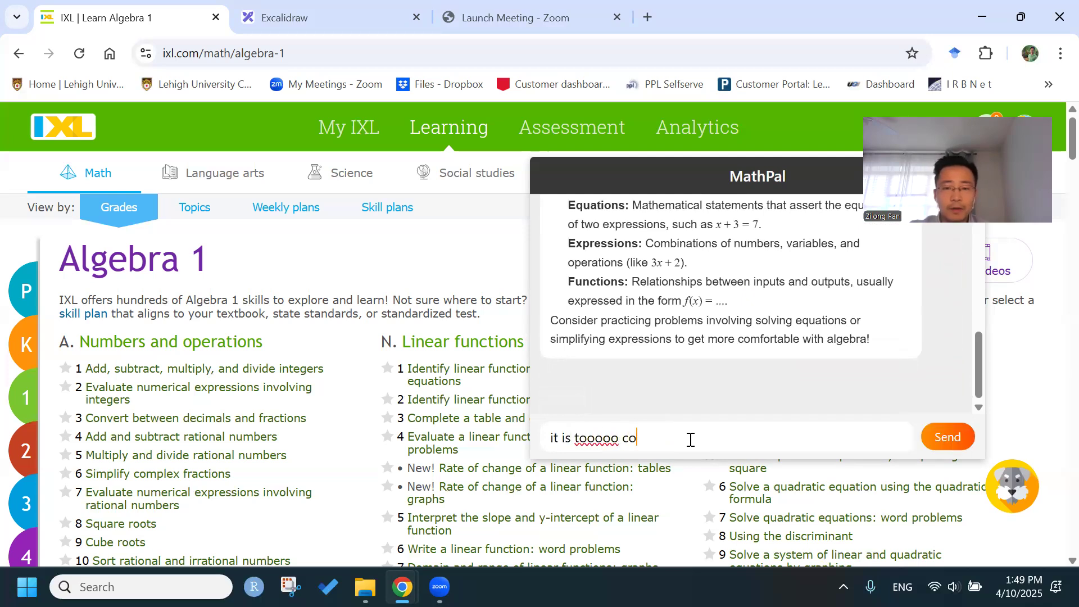
text(mplicated, am)
key(BackSpace)
key(BackSpace)
text(make it simple)
key(Return)
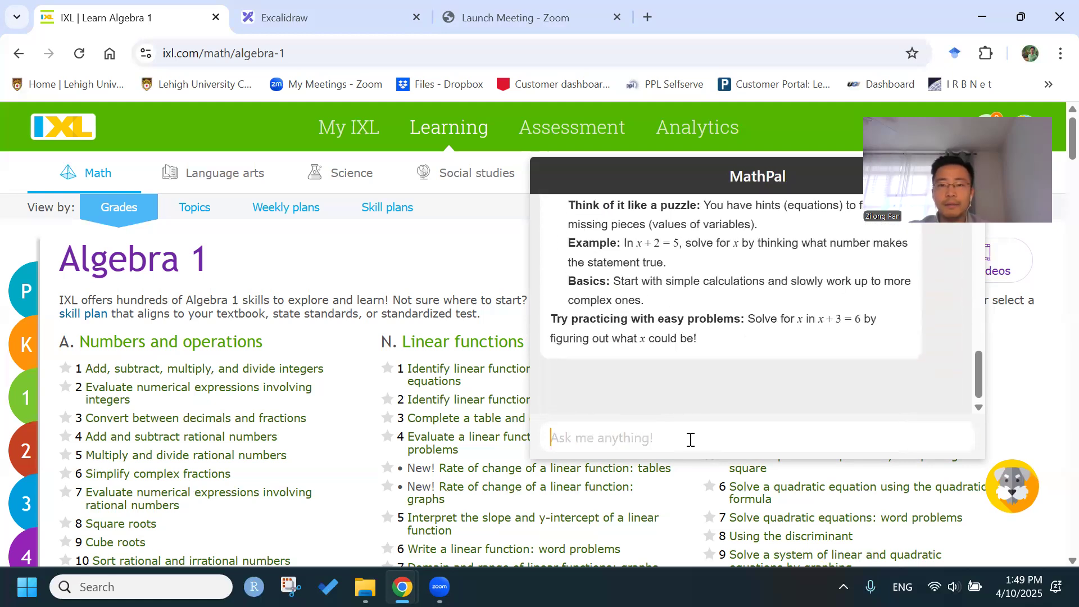
Tell MathPal to "make it fun" and read through its new explanation
text(make it fun)
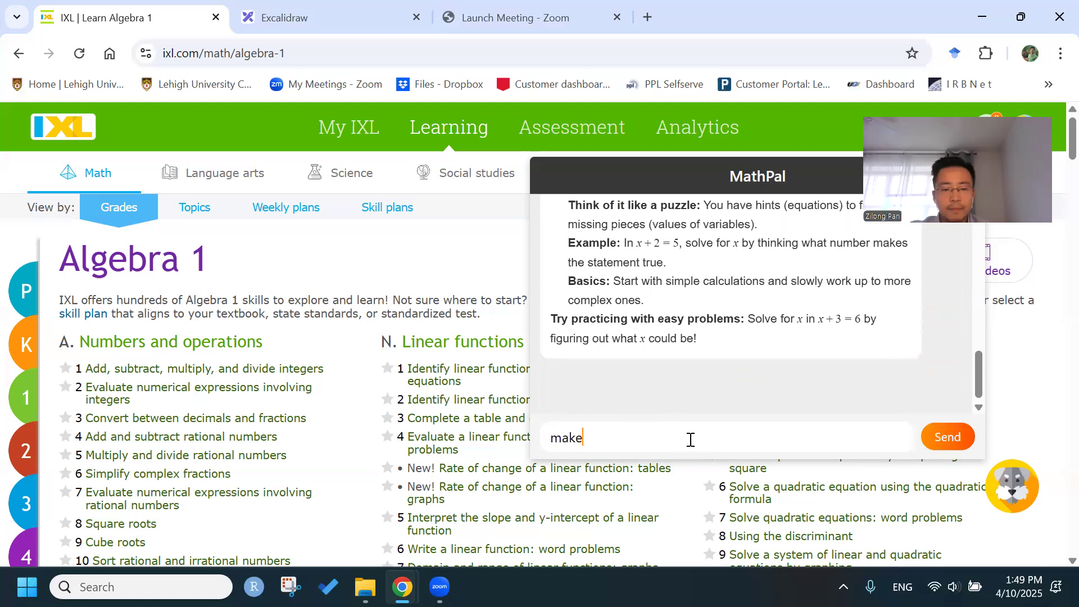
key(Return)
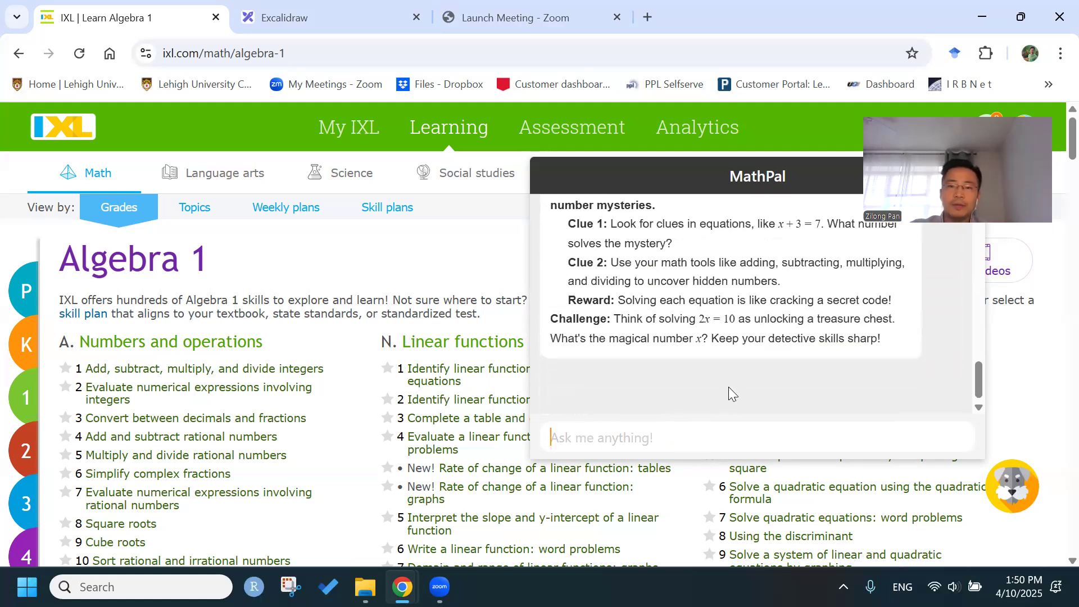
scroll(735, 382, up, 1)
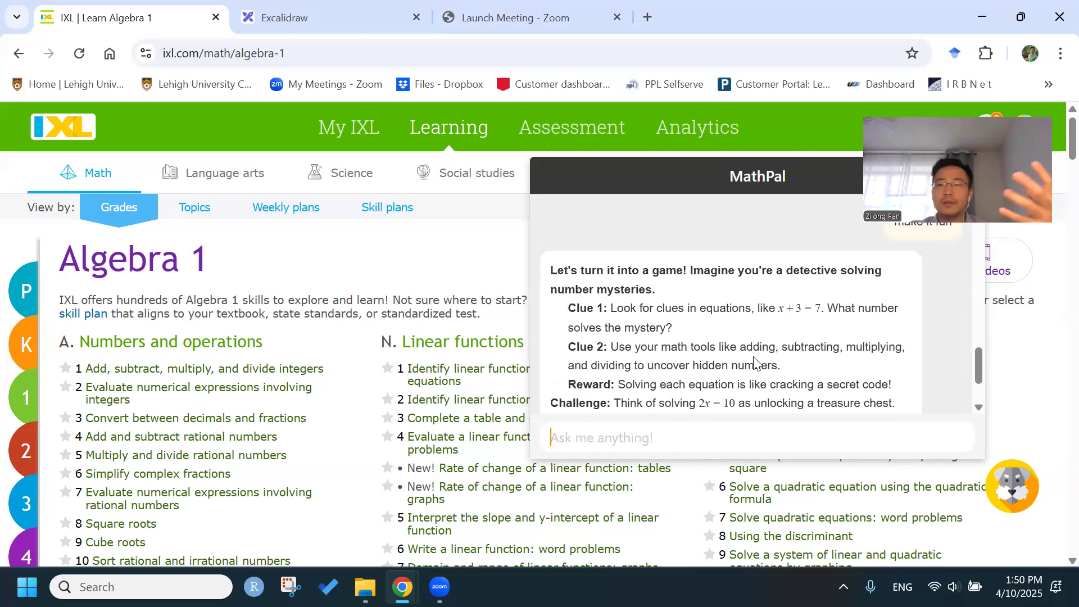
scroll(756, 361, down, 1)
Ask MathPal "can you explain it in spanish"
click(763, 442)
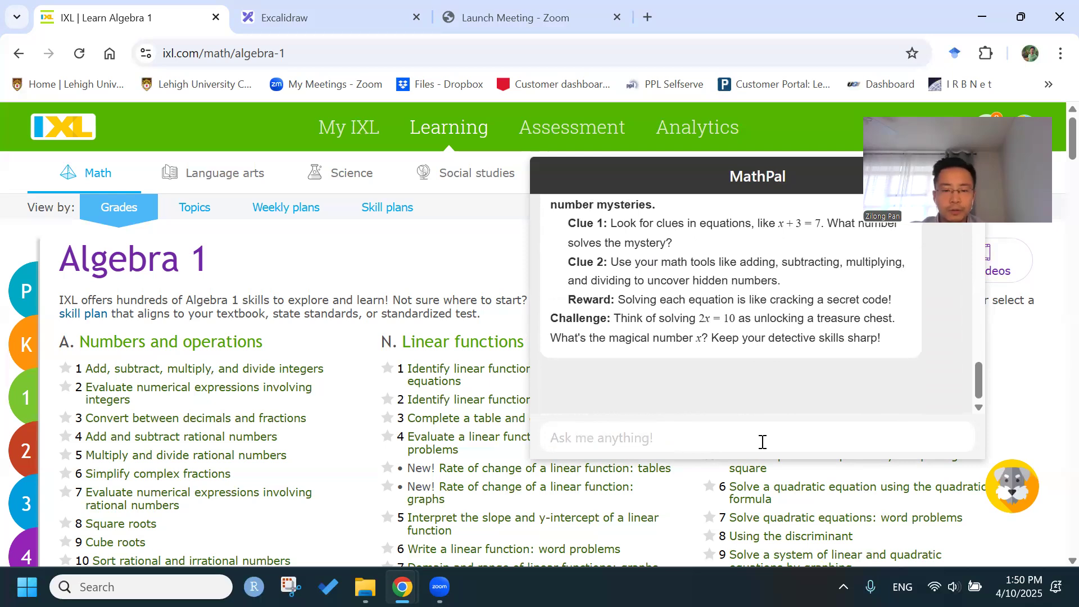
text(can you explain it in spanish)
key(Return)
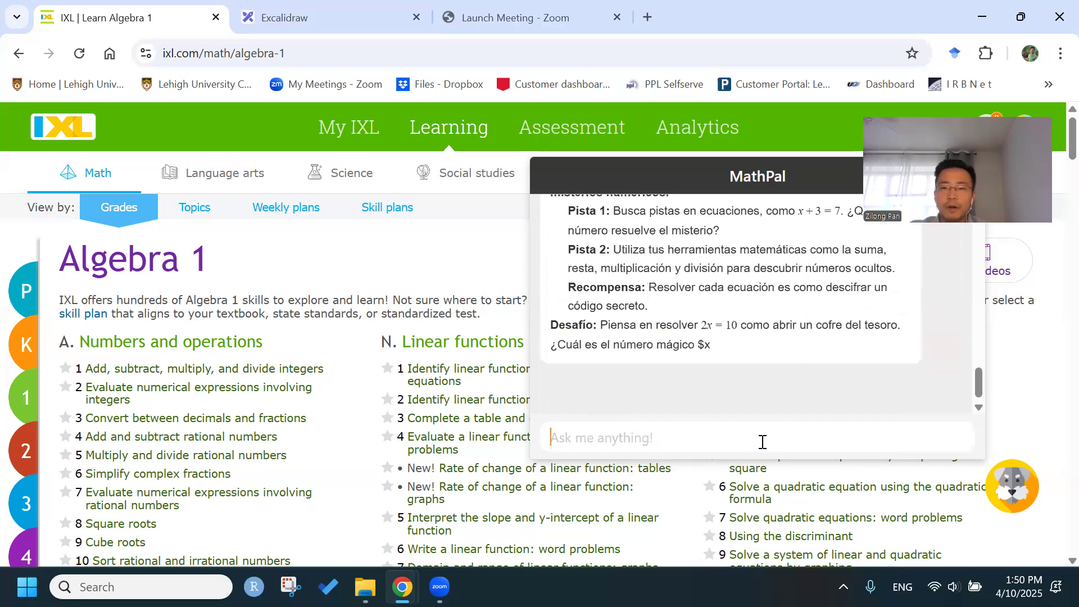
Open the Write variable equations skill under Solve linear equations in the Algebra 1 list
scroll(314, 414, down, 3)
scroll(315, 413, down, 6)
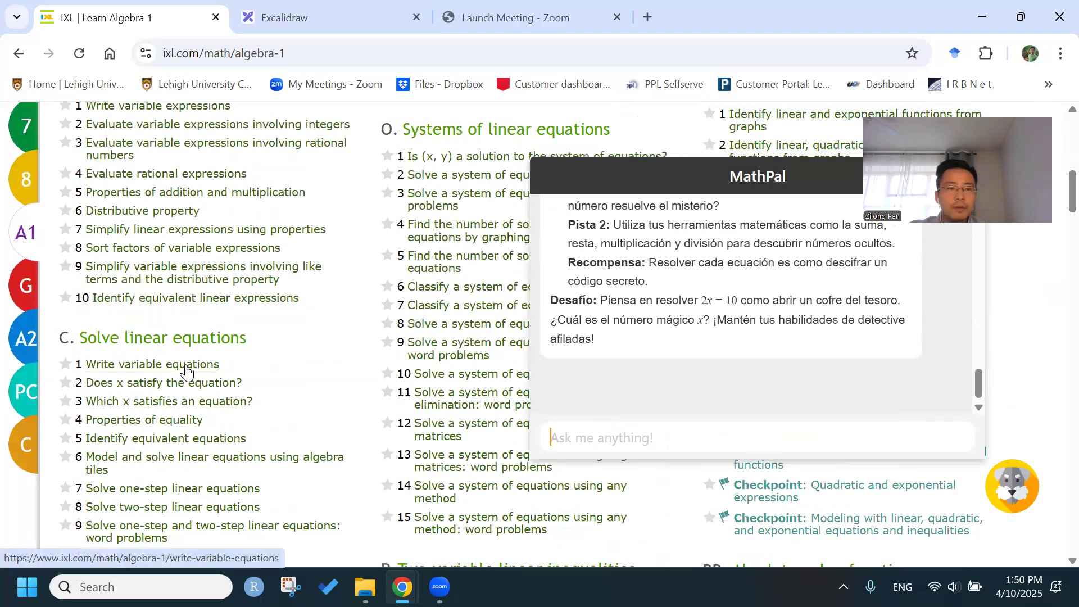
click(188, 373)
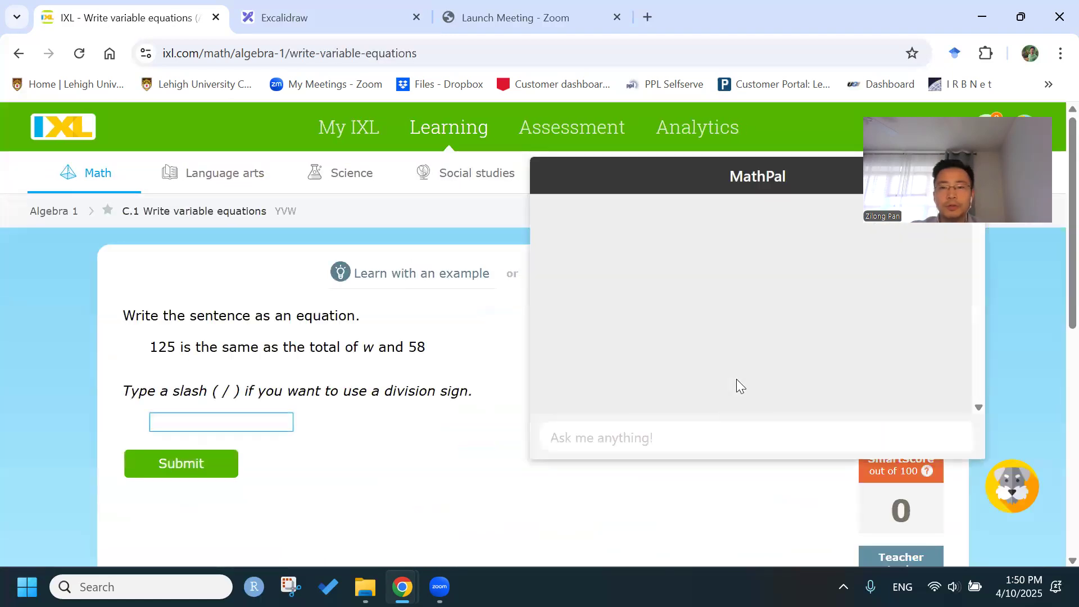
Ask MathPal "how to solve this" about the displayed problem on writing a sentence as an equation
click(713, 441)
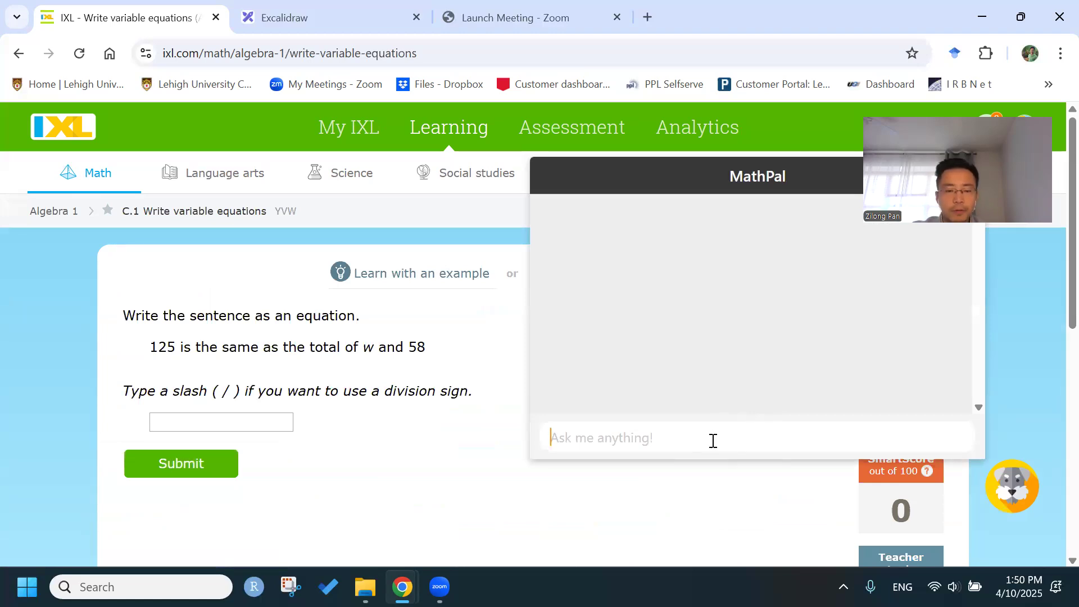
text(can)
key(BackSpace)
key(BackSpace)
key(BackSpace)
text(how to solve this)
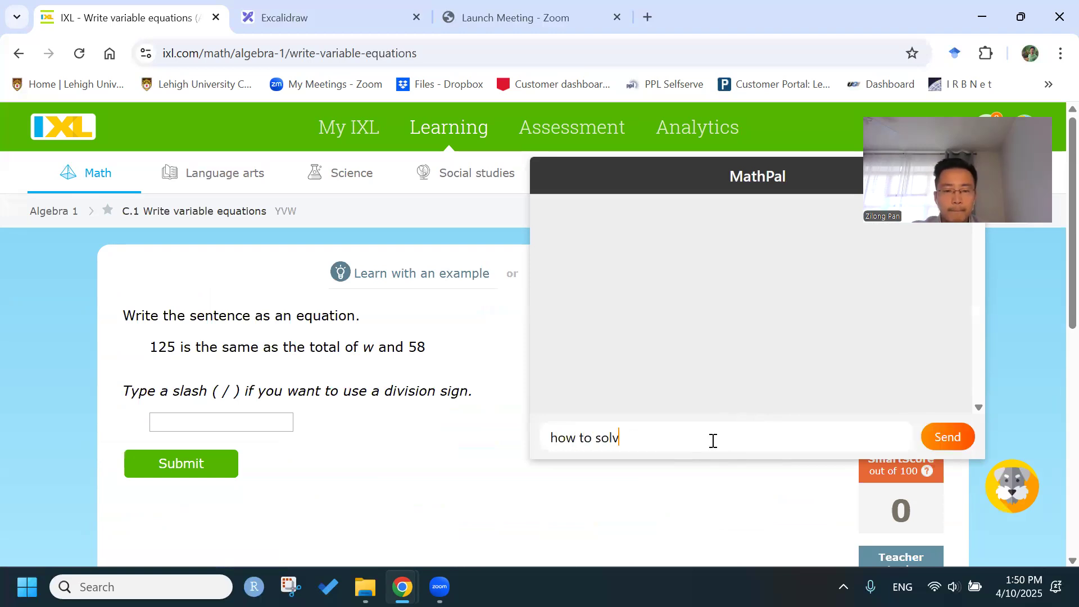
key(Return)
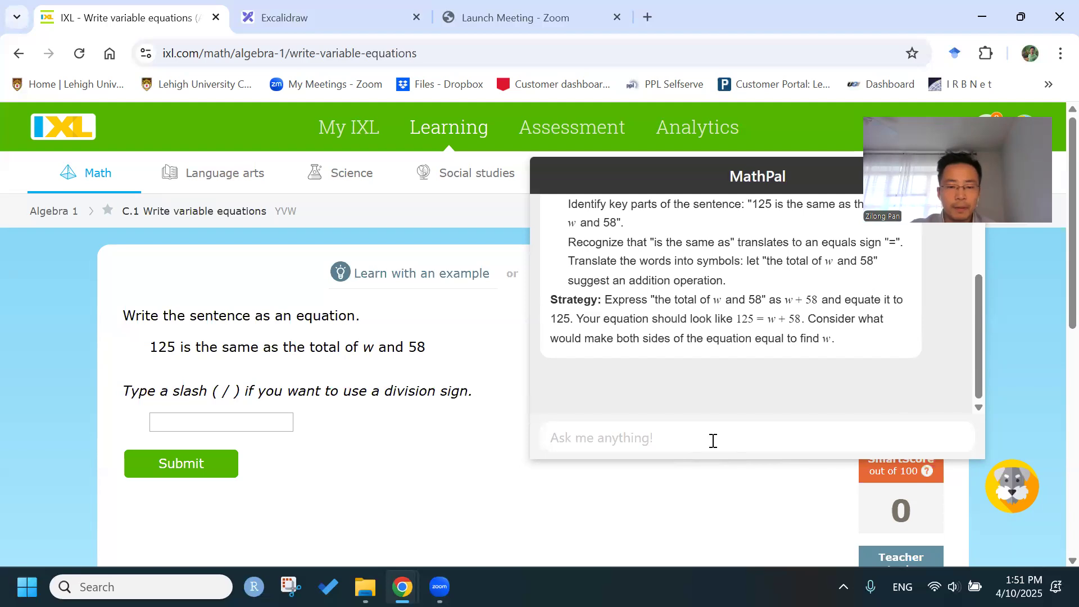
Send MathPal "can you be more specific" and "can you give me some more tips about how to solve this kind of question"
text(can you be more specific)
key(Return)
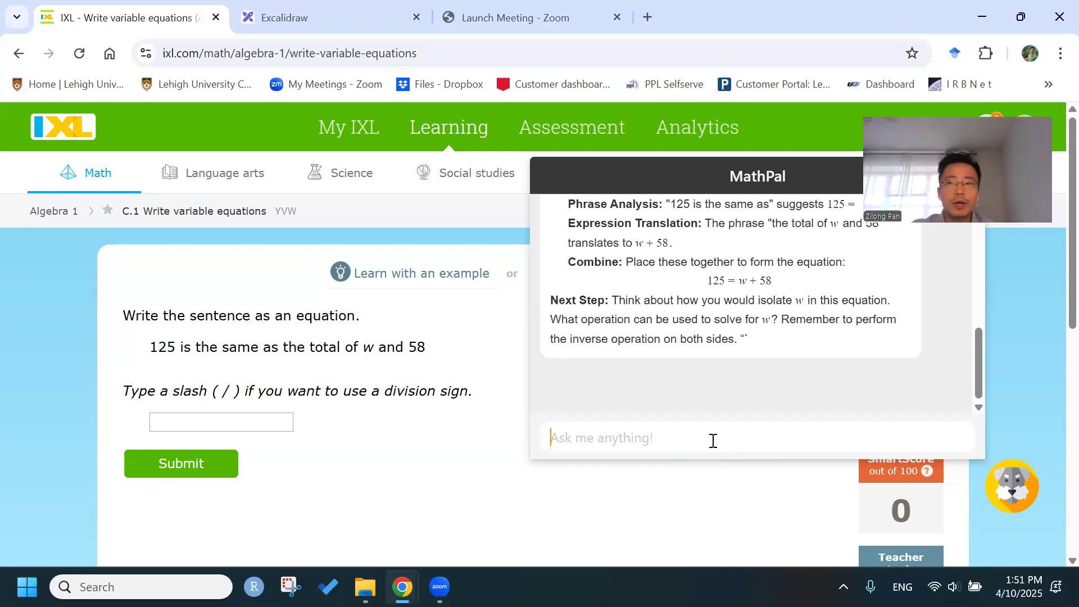
text(can)
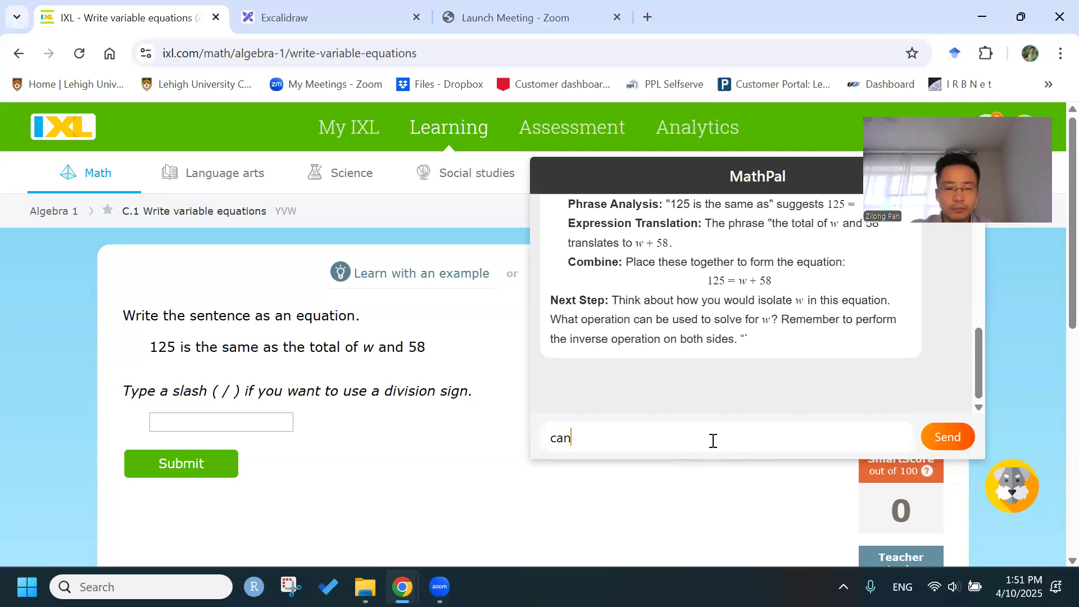
text( you give me some more tips about how to solve this k)
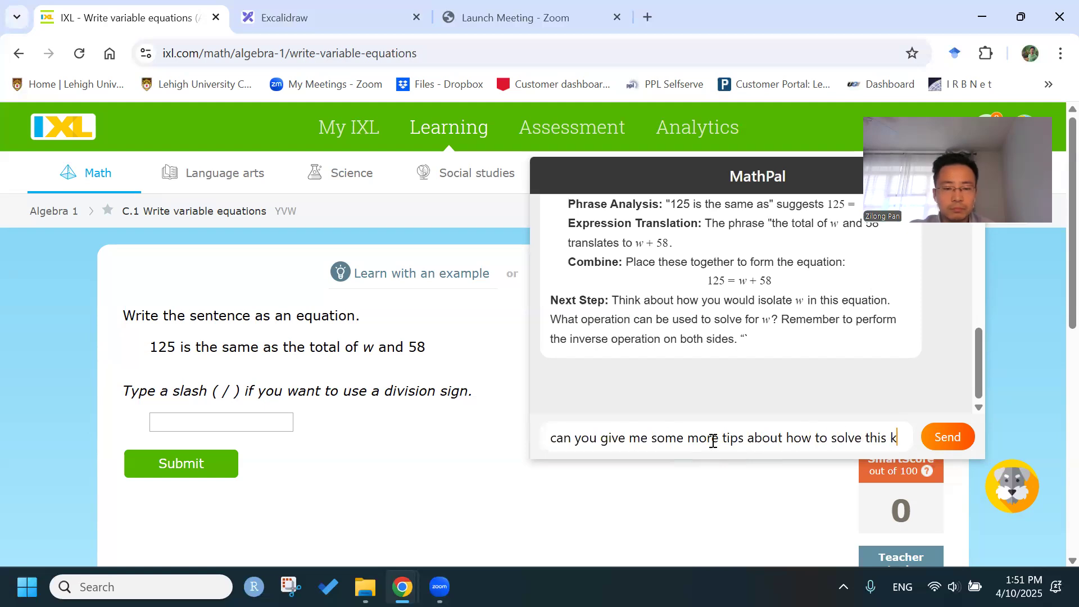
text(ind of question)
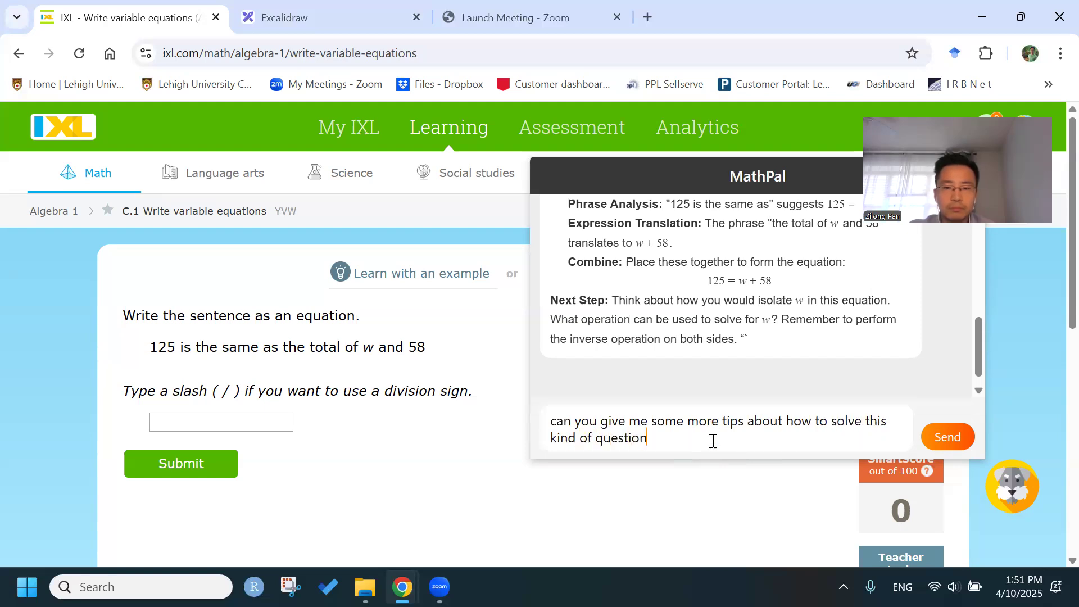
key(Return)
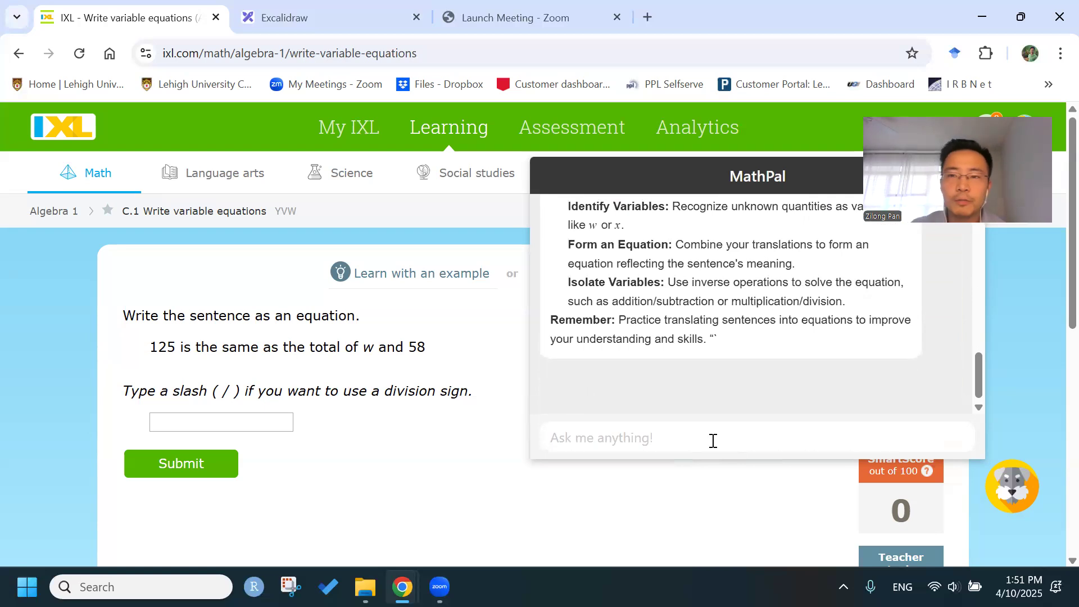
Switch to the Excalidraw page with the diagram of students' conversational patterns and performance summary
click(252, 423)
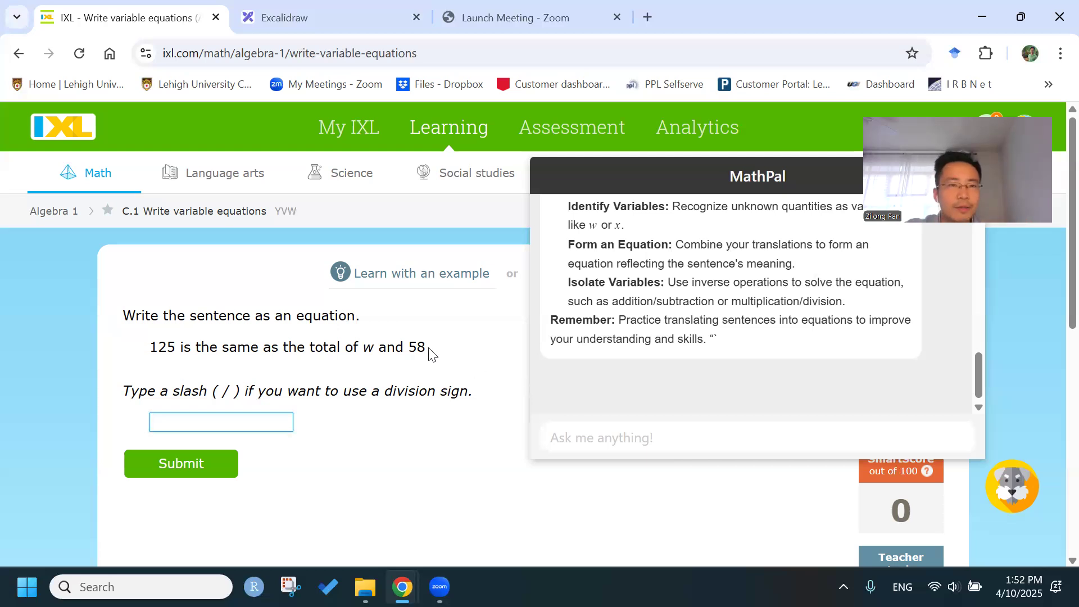
click(313, 9)
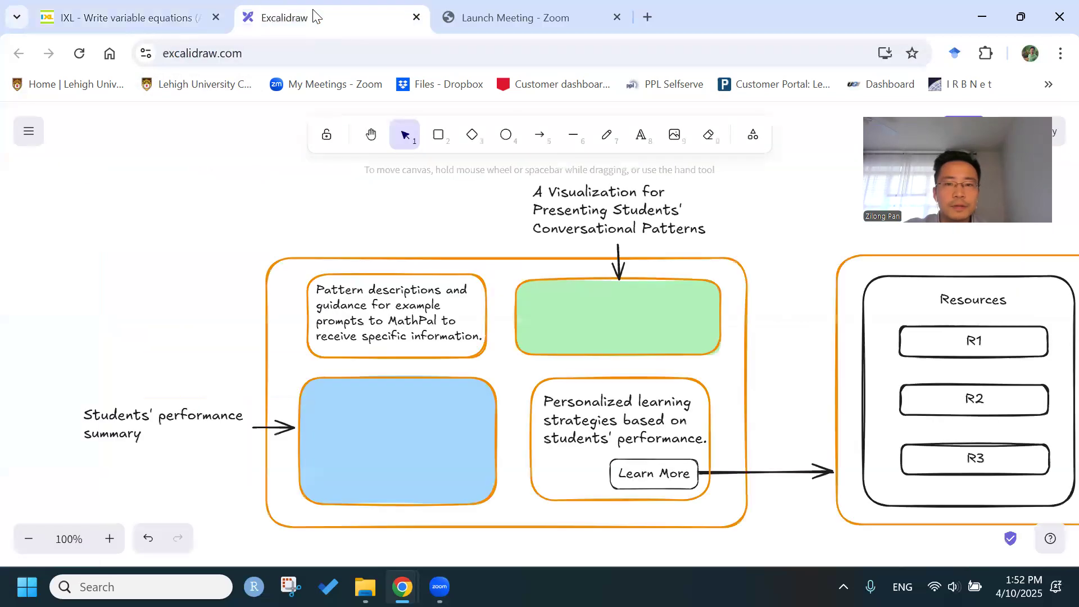